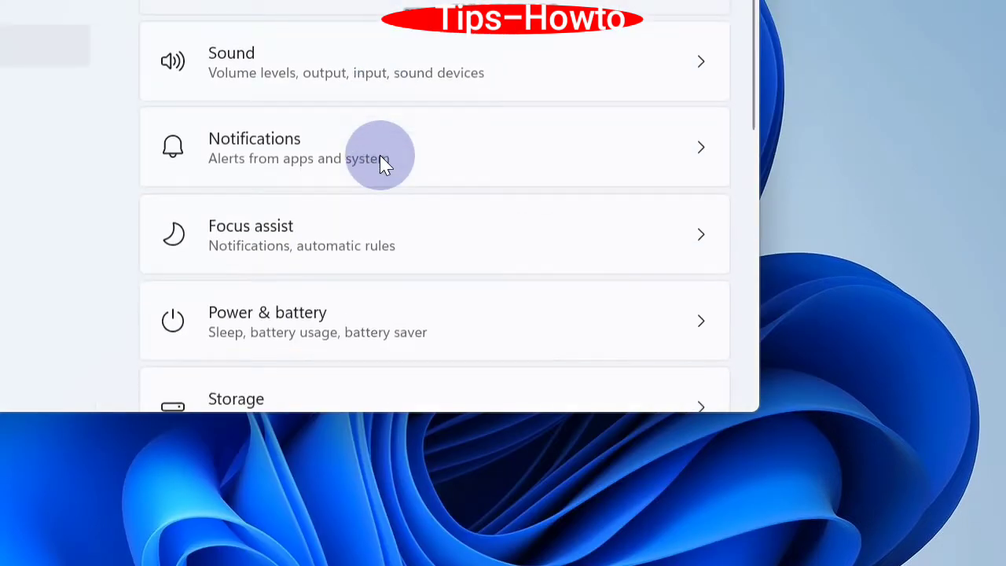
scroll(380, 166, down, 3)
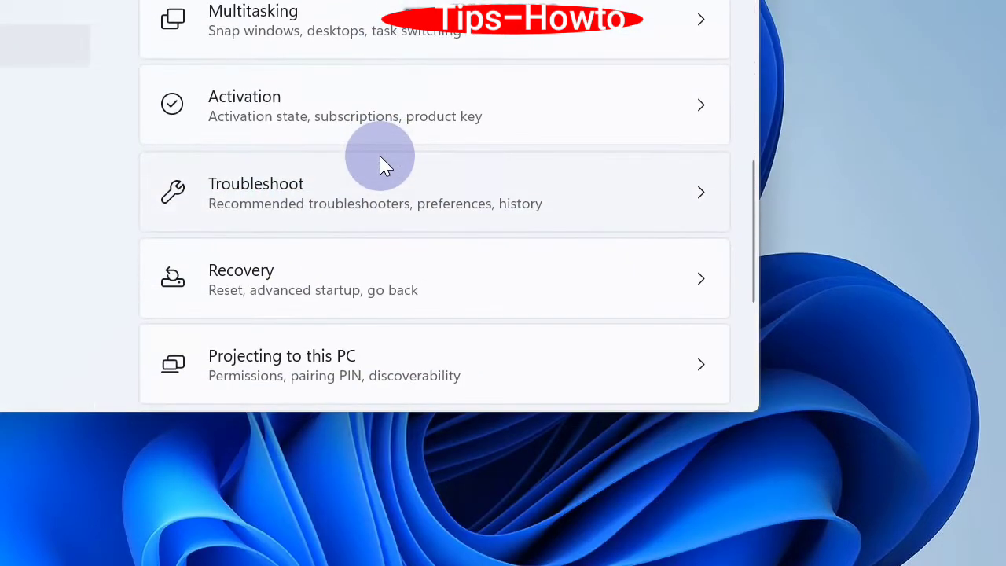
Run the Playing Audio troubleshooter from Troubleshoot > Other troubleshooters.
click(273, 200)
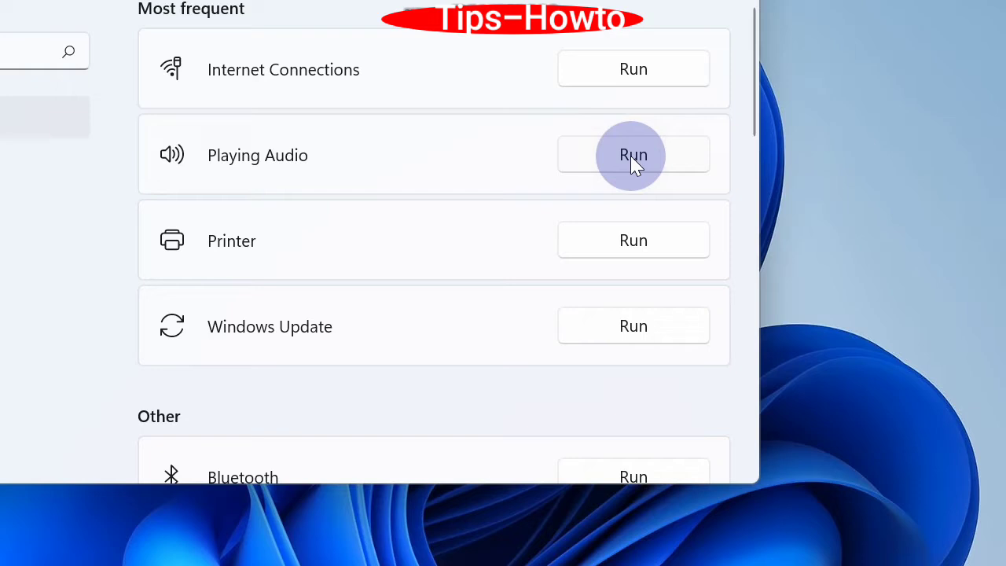
click(633, 156)
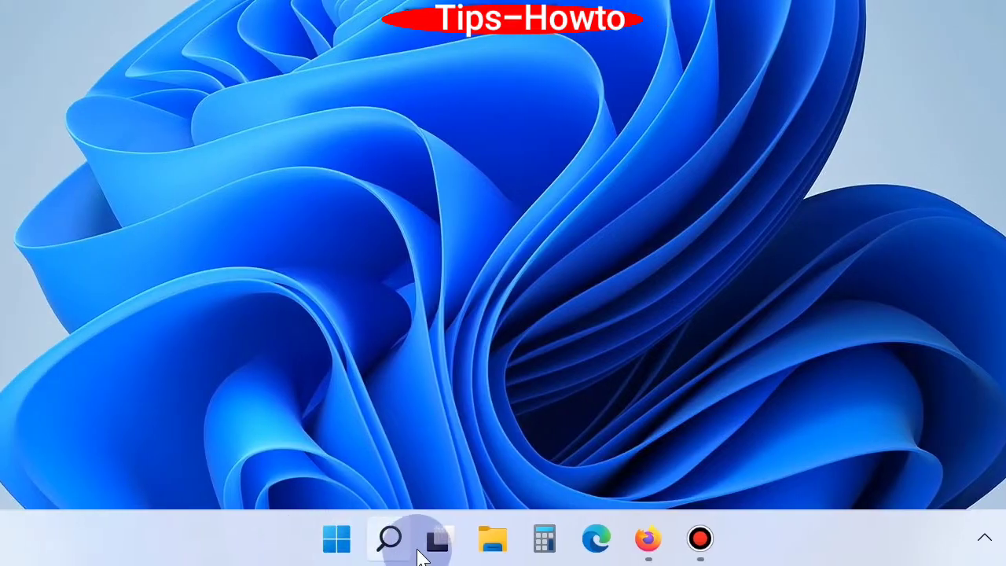
Search Windows for 'device manager'.
click(391, 541)
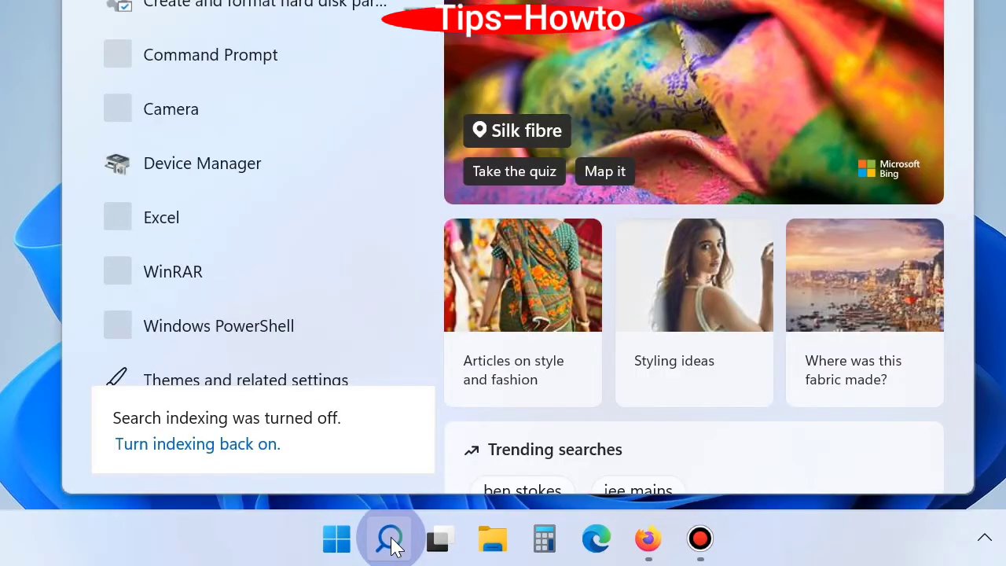
text(device)
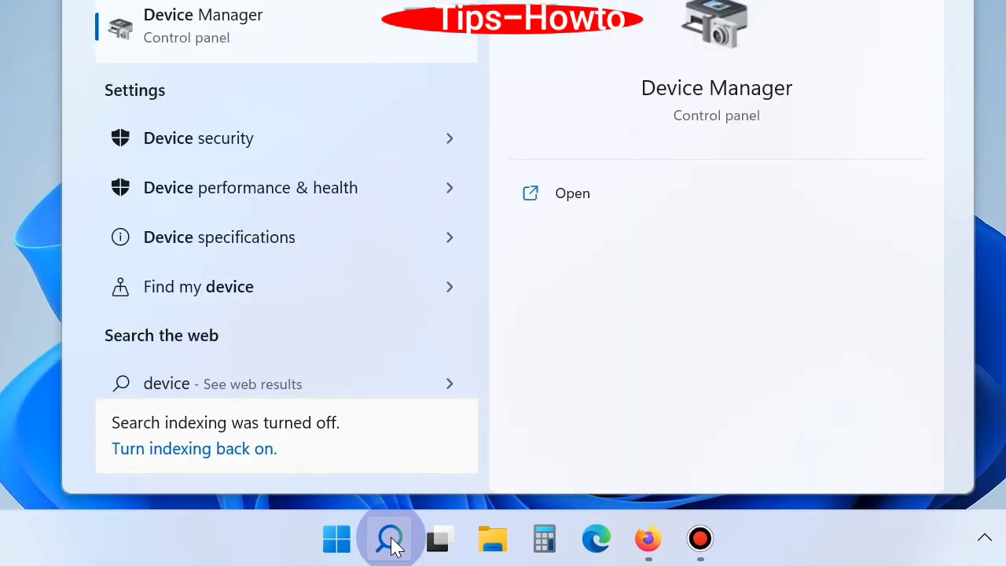
text( mana)
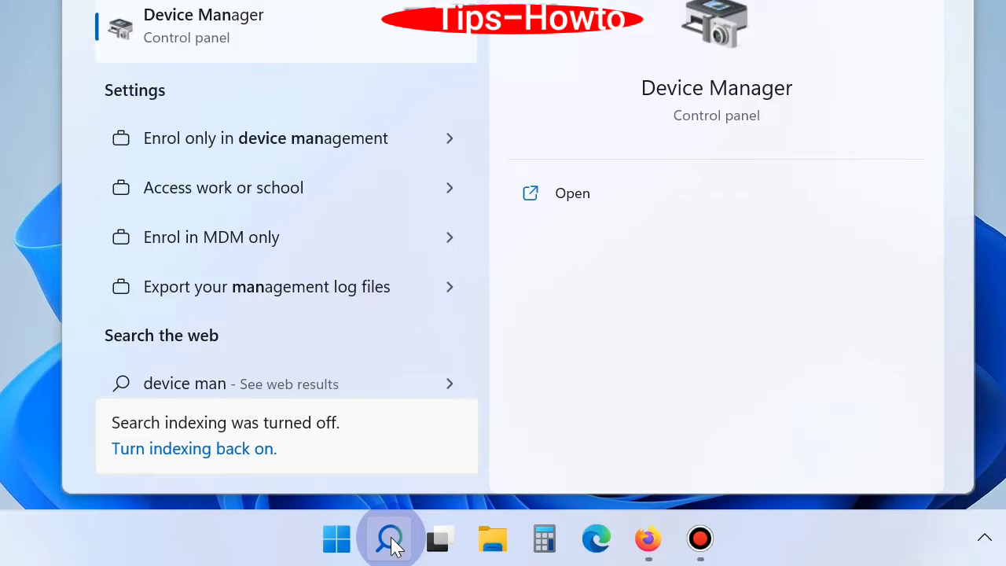
text(ger)
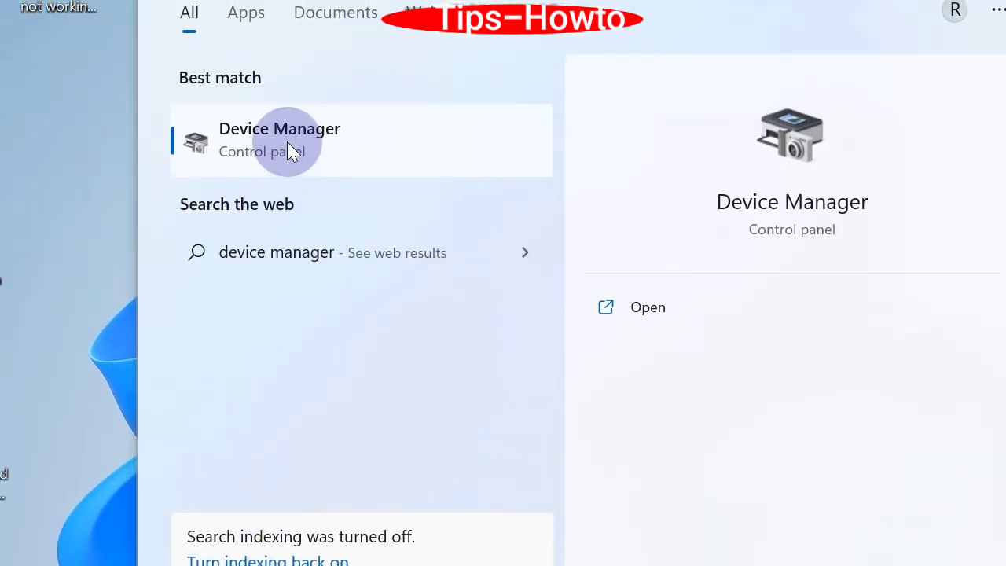
Open Device Manager and choose Update driver for the boAt Rockerz sound device.
click(287, 150)
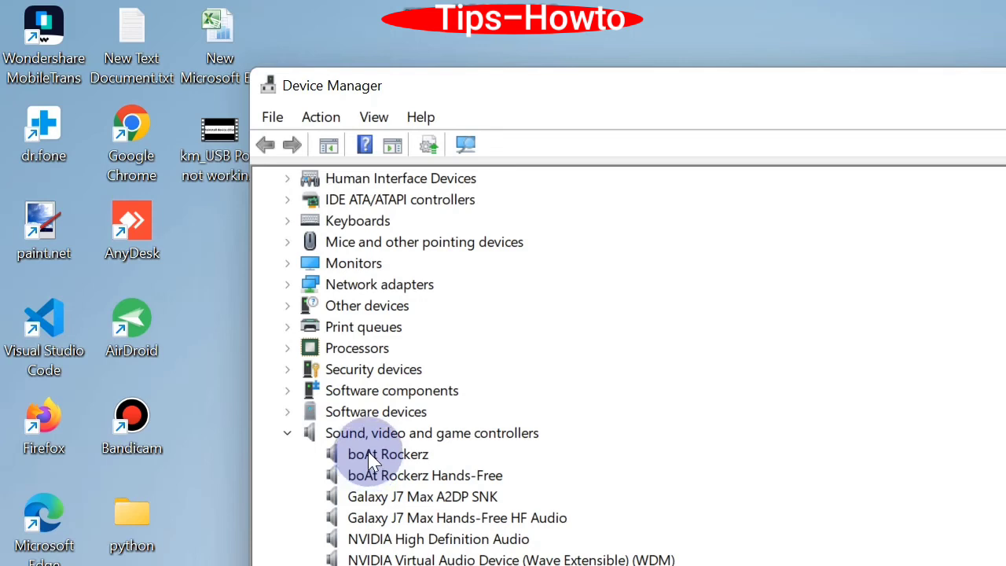
click(370, 457)
right_click(373, 460)
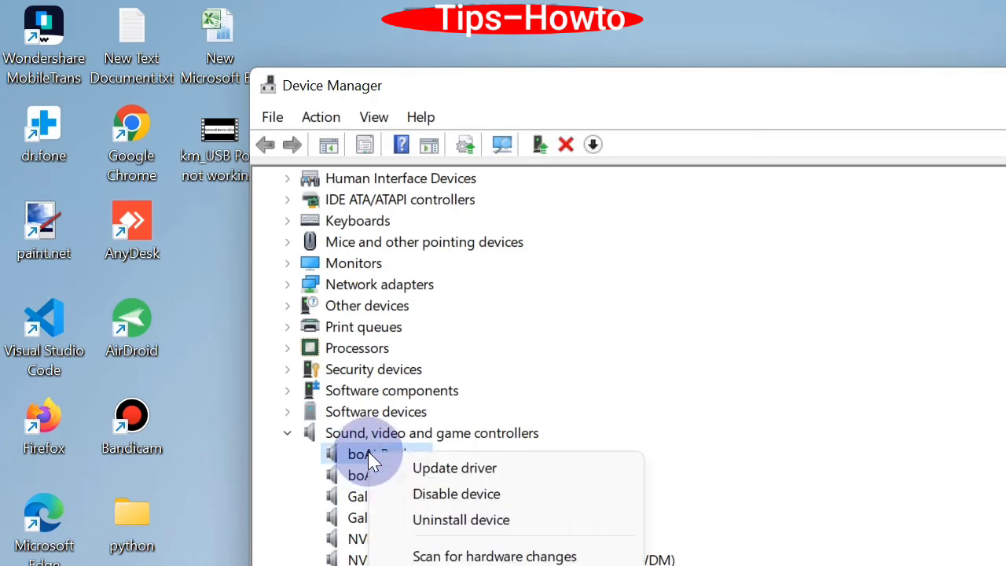
click(469, 469)
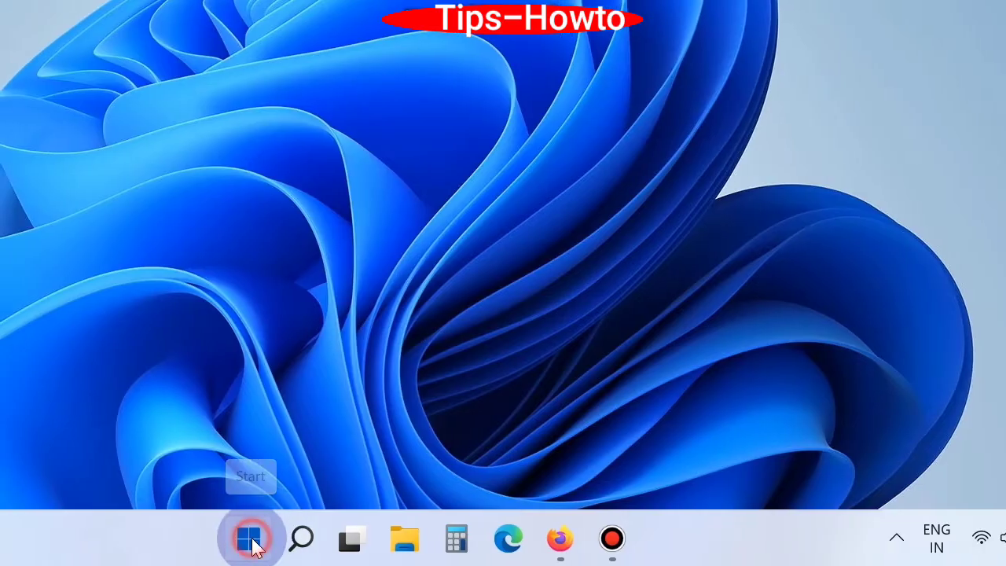
Open Settings from Start, go to System > Sound and scroll down to More sound settings.
click(252, 542)
click(379, 82)
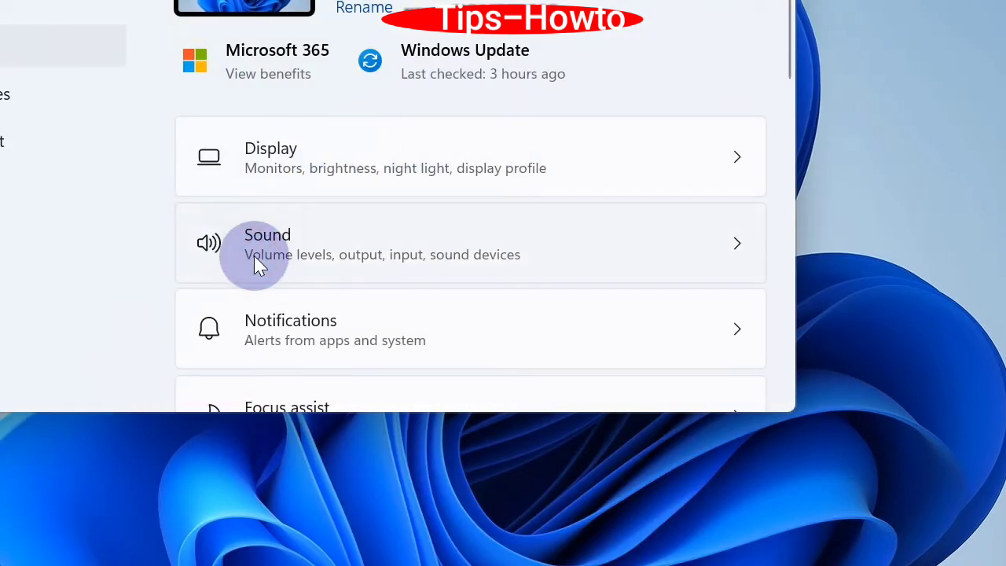
click(255, 256)
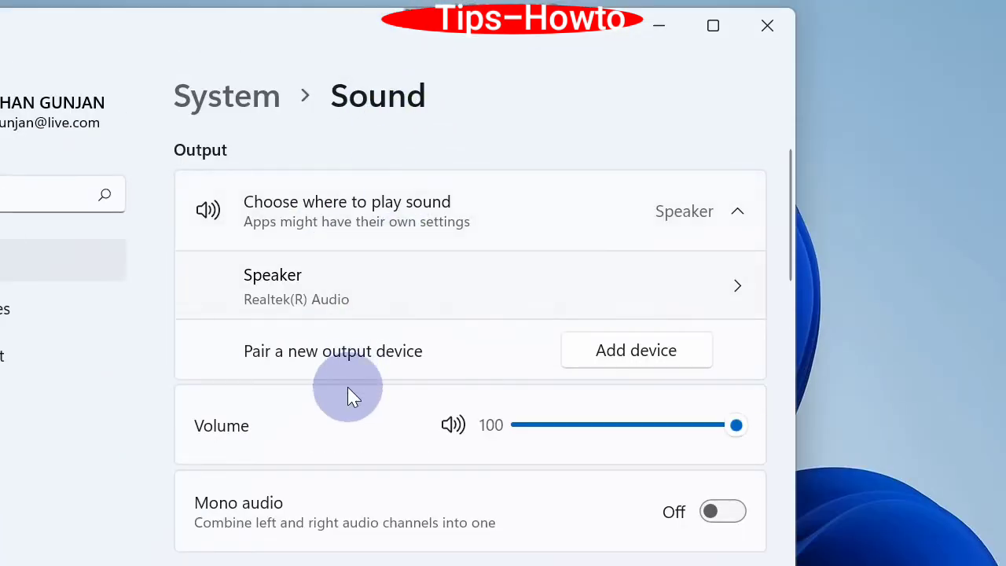
scroll(302, 428, down, 3)
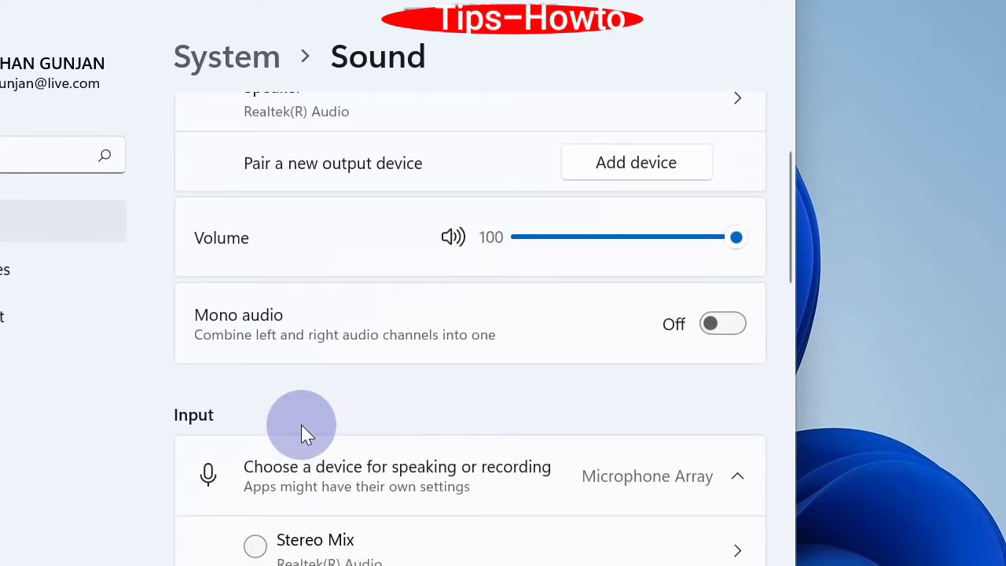
scroll(302, 425, down, 10)
scroll(301, 424, down, 3)
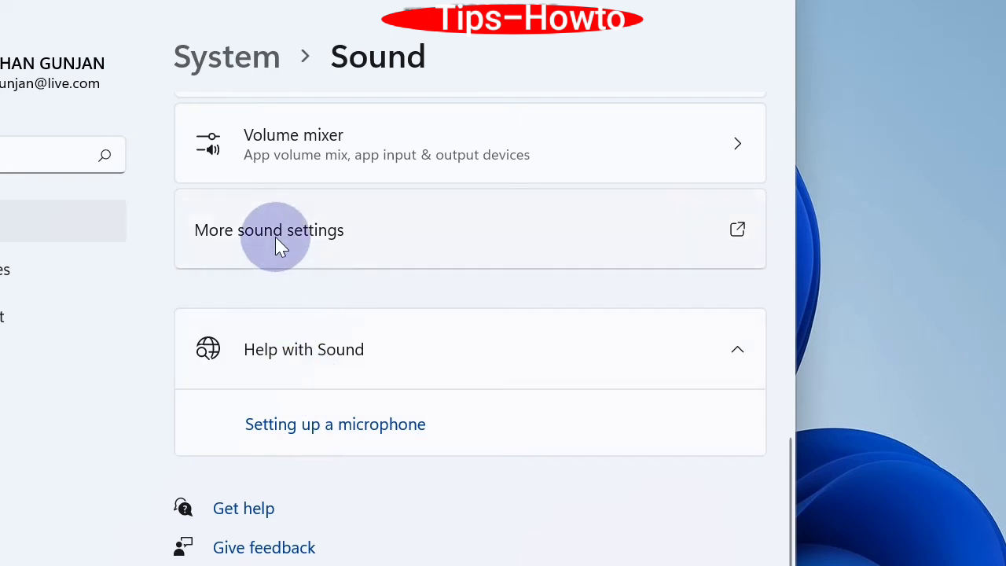
Open Speaker Properties, check the Realtek HD Audio output level at 100, then view the Advanced tab.
click(259, 233)
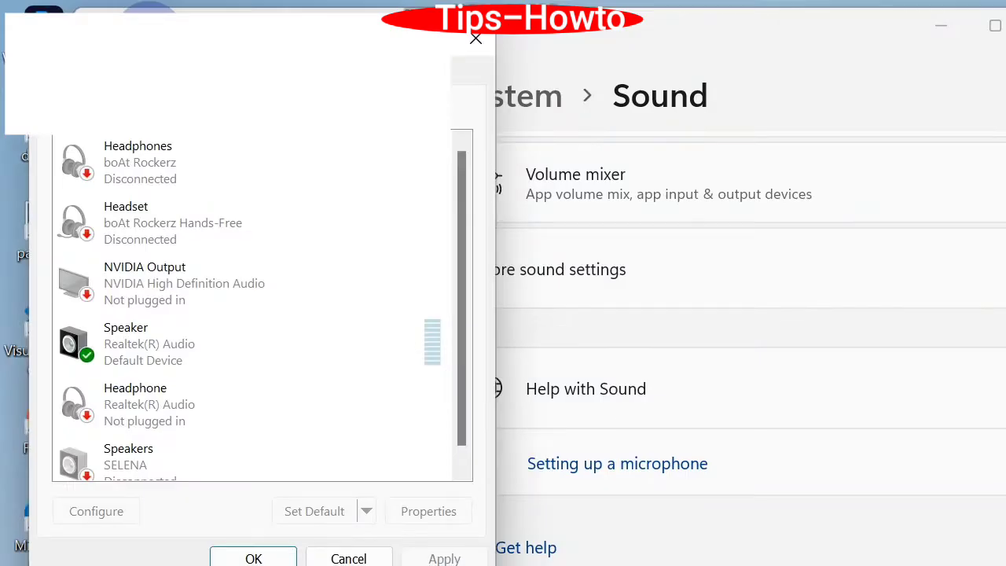
drag(140, 37, 581, 41)
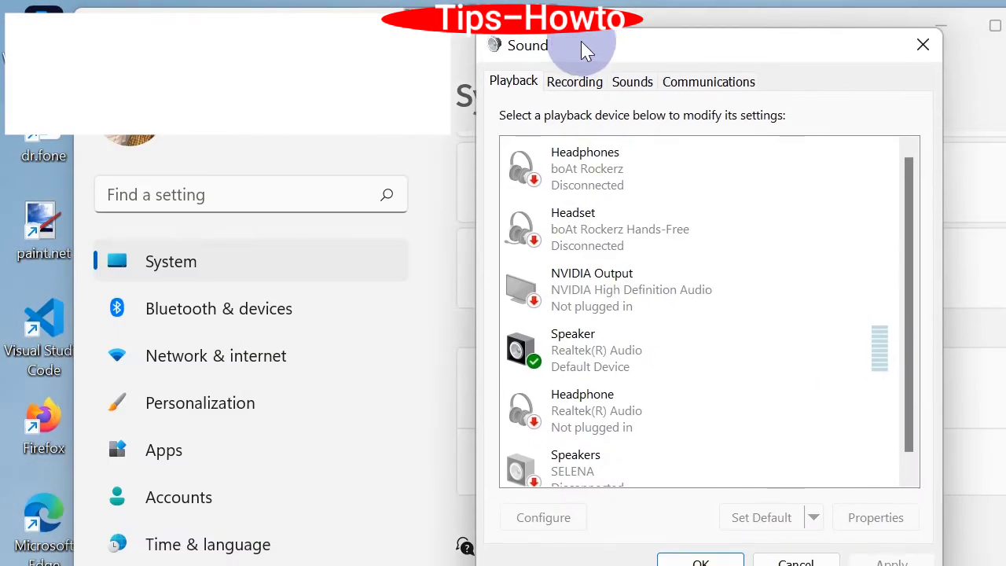
right_click(563, 354)
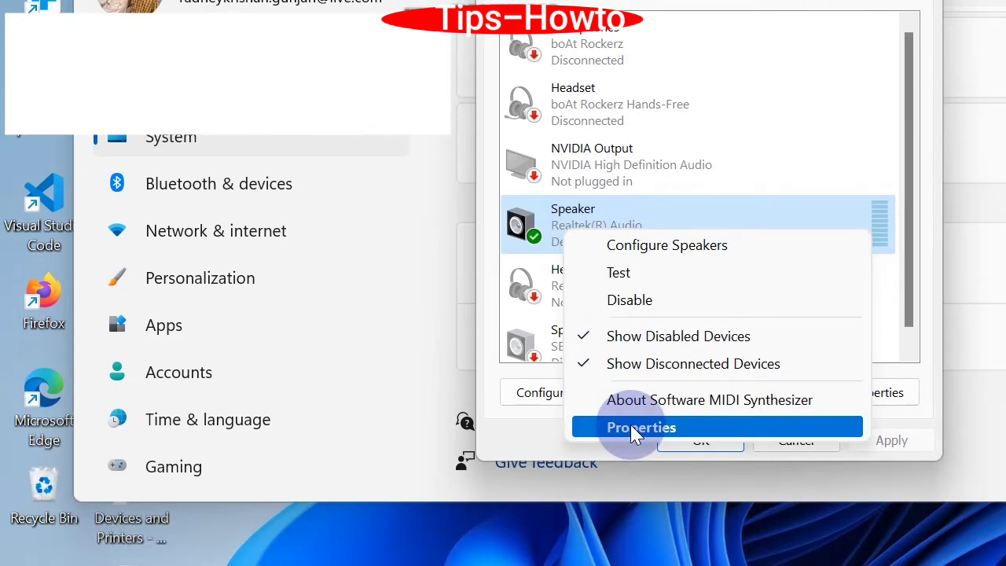
click(635, 434)
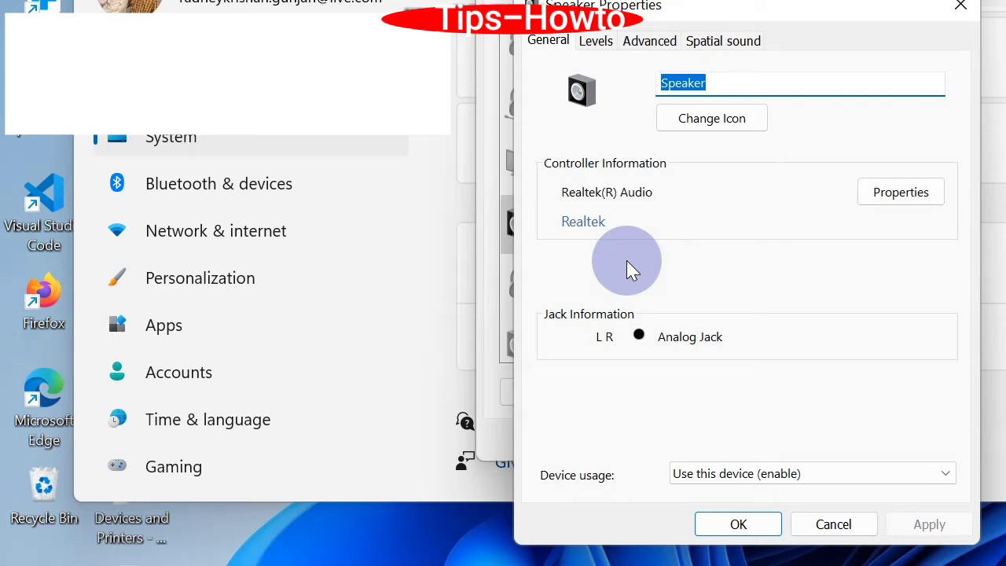
click(596, 41)
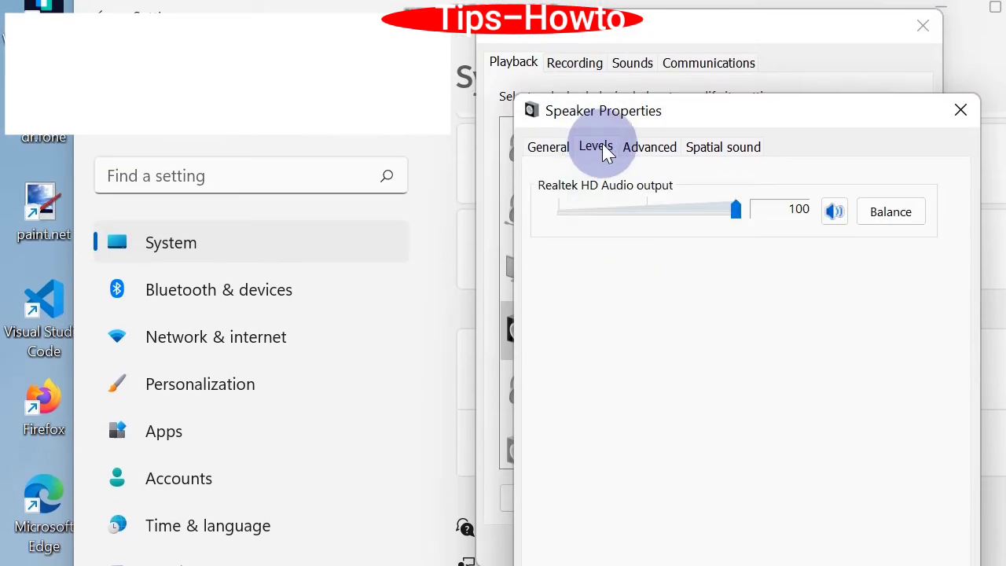
mouse_move(735, 218)
mouse_down()
mouse_move(665, 218)
mouse_move(742, 218)
mouse_up()
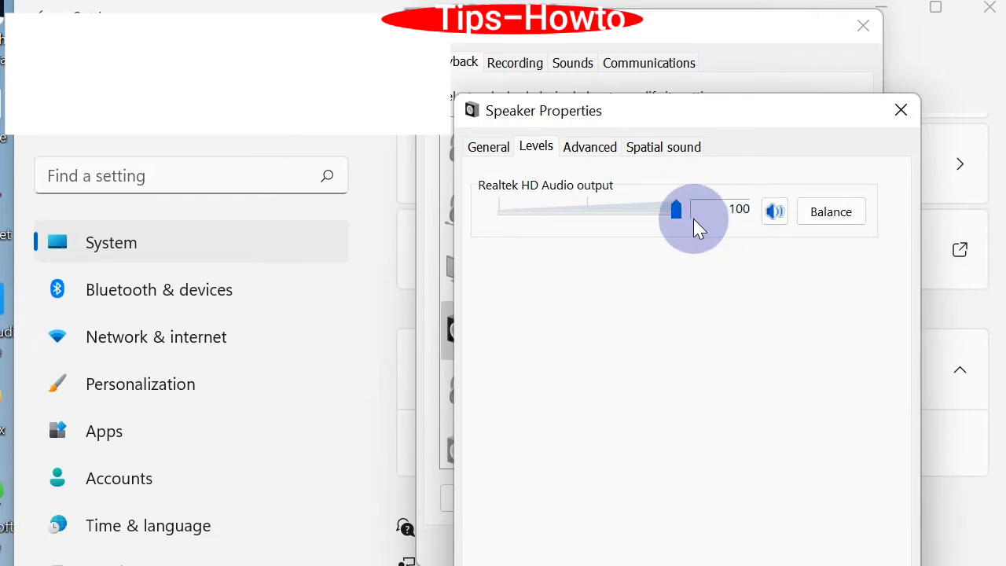
click(582, 153)
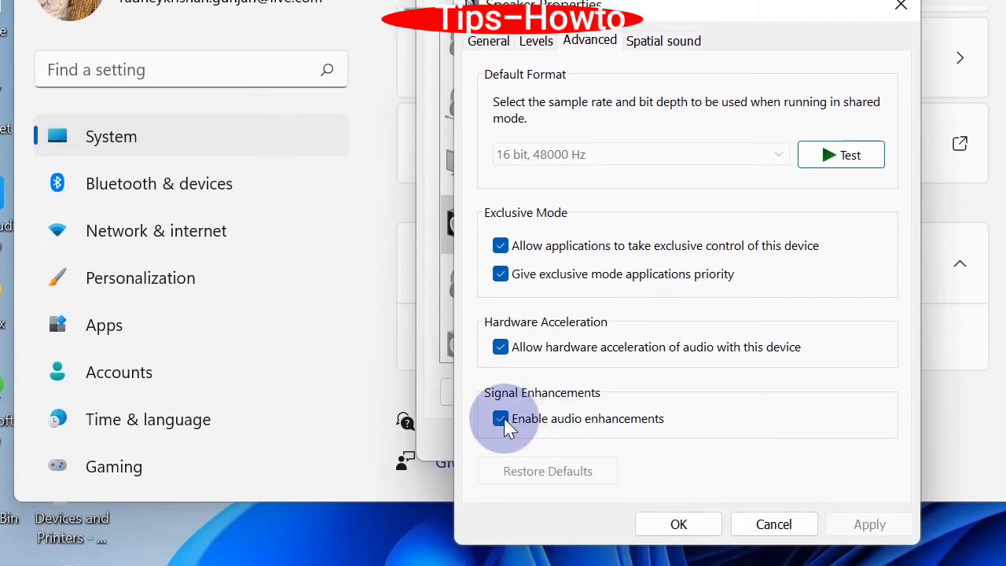
Turn off audio enhancements and exclusive application control for the Speaker.
click(502, 419)
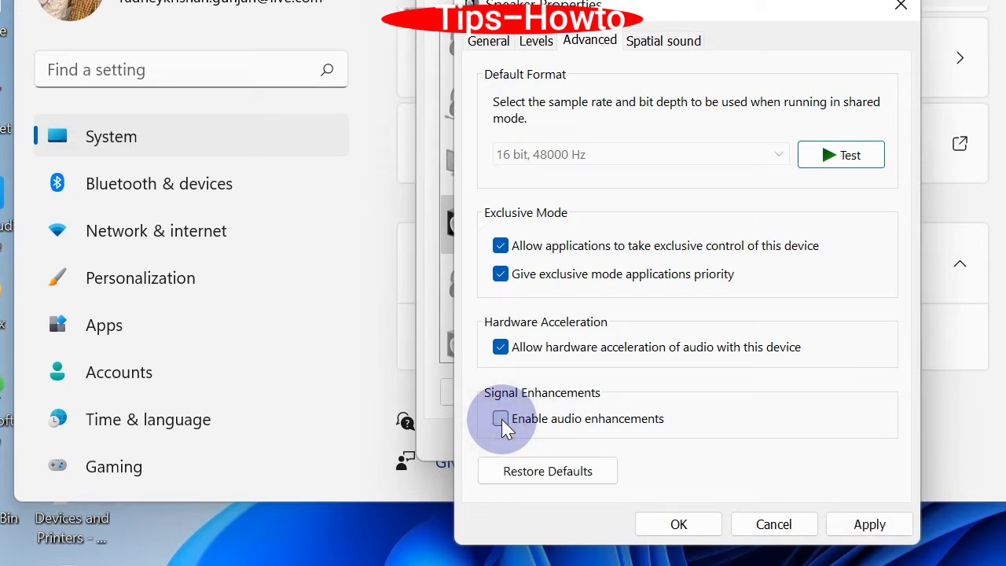
click(501, 246)
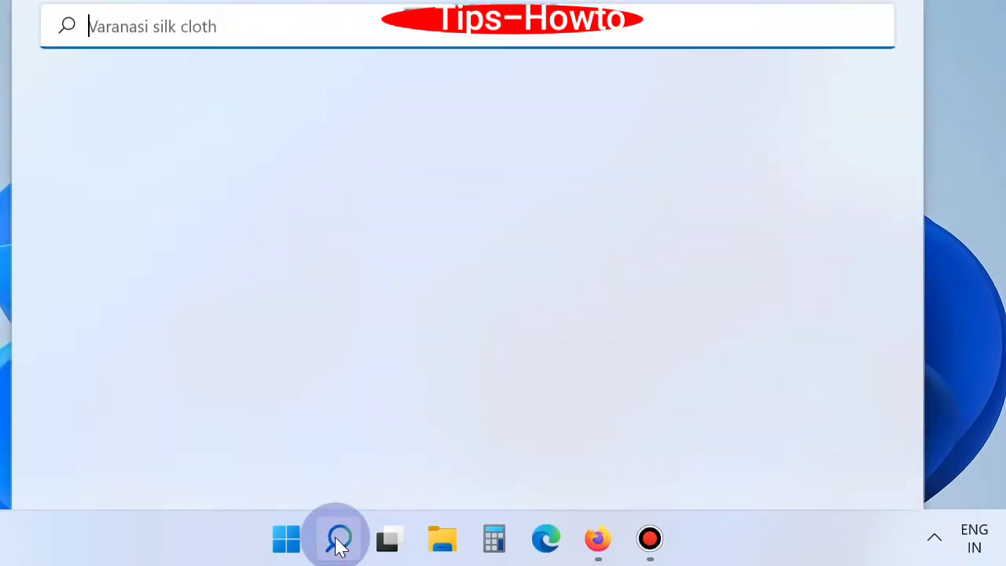
Search for 'services' and launch the Services app.
text(serv)
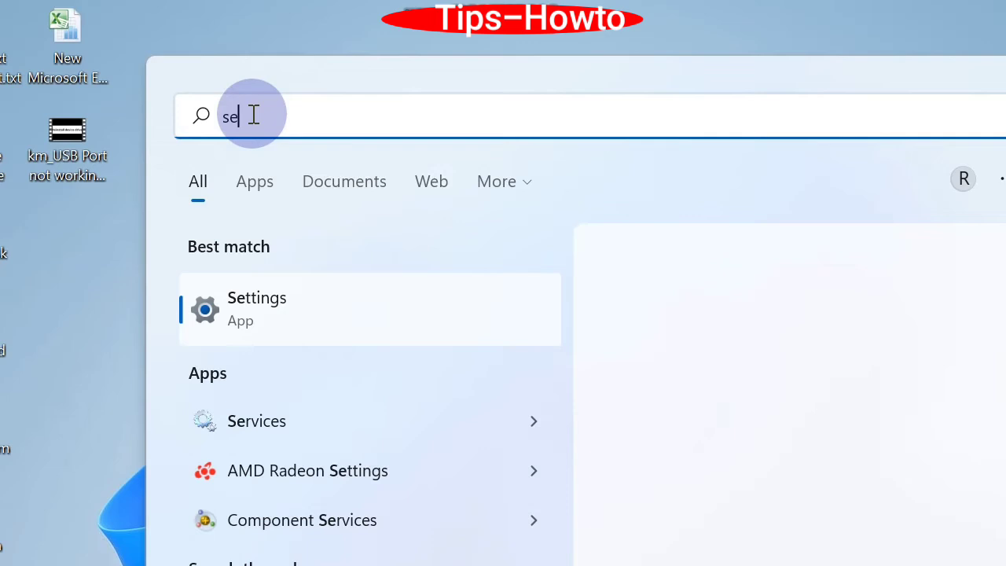
text(ices)
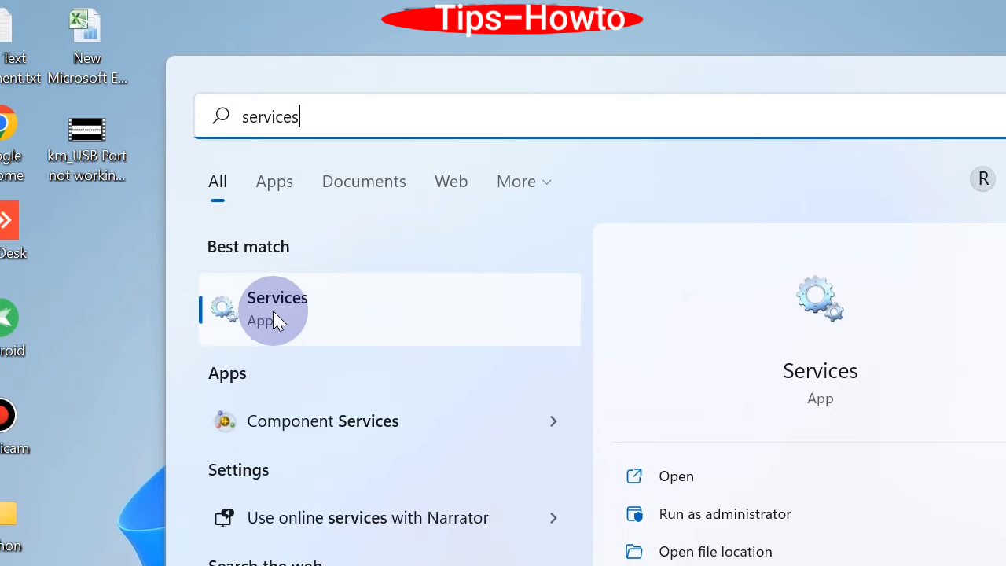
click(272, 311)
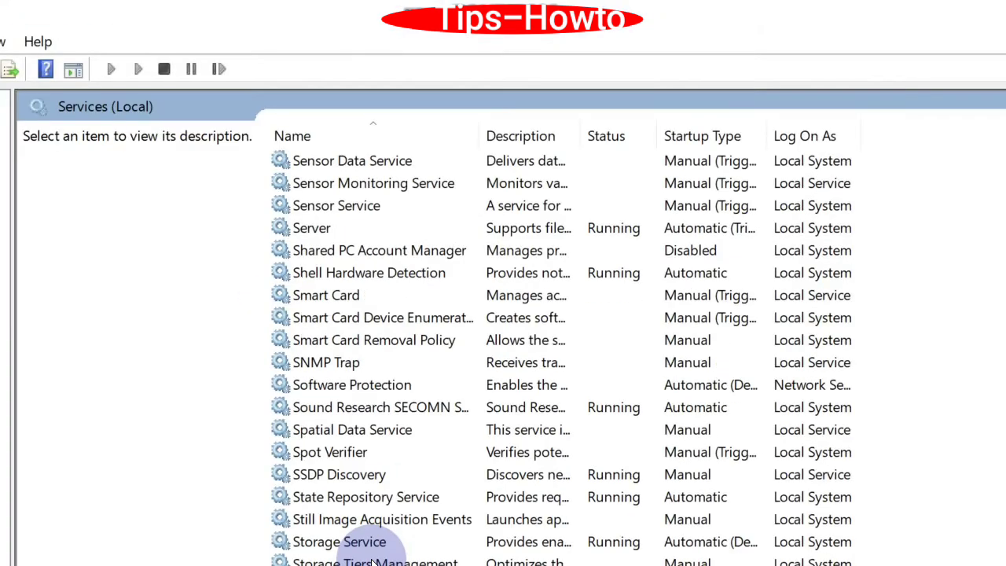
Set the Windows Audio service's startup type to Automatic in its Properties.
scroll(346, 550, down, 7)
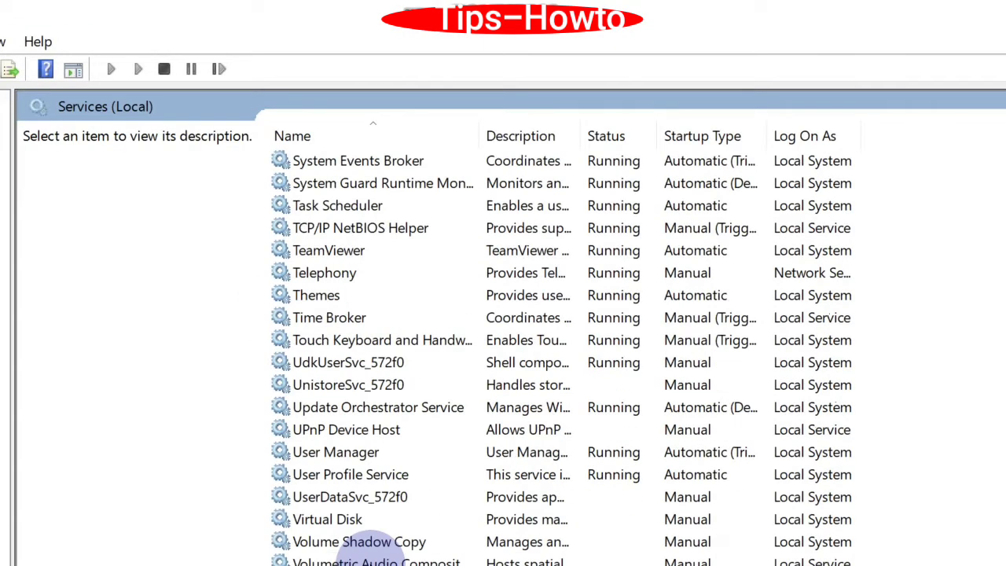
scroll(357, 555, down, 9)
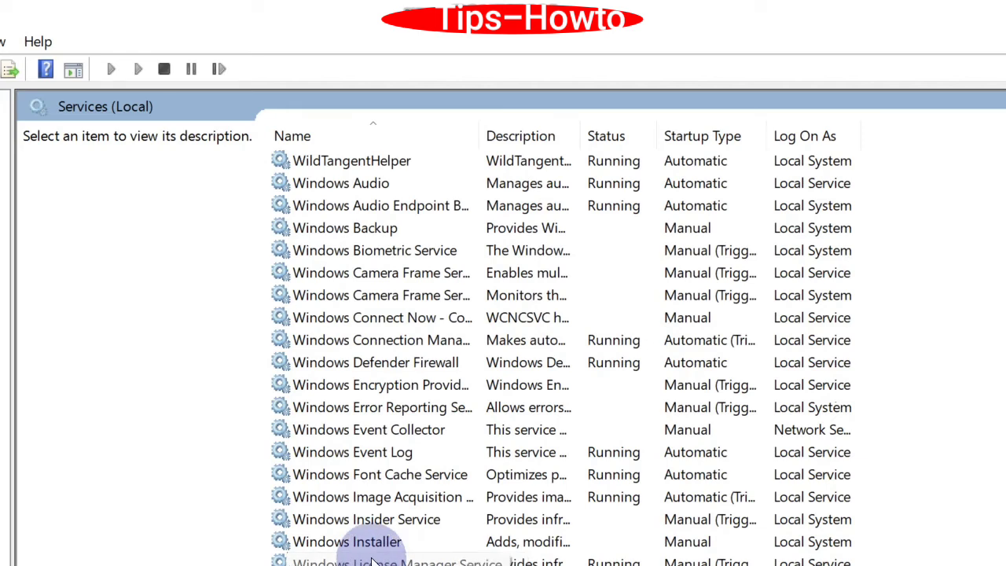
click(344, 186)
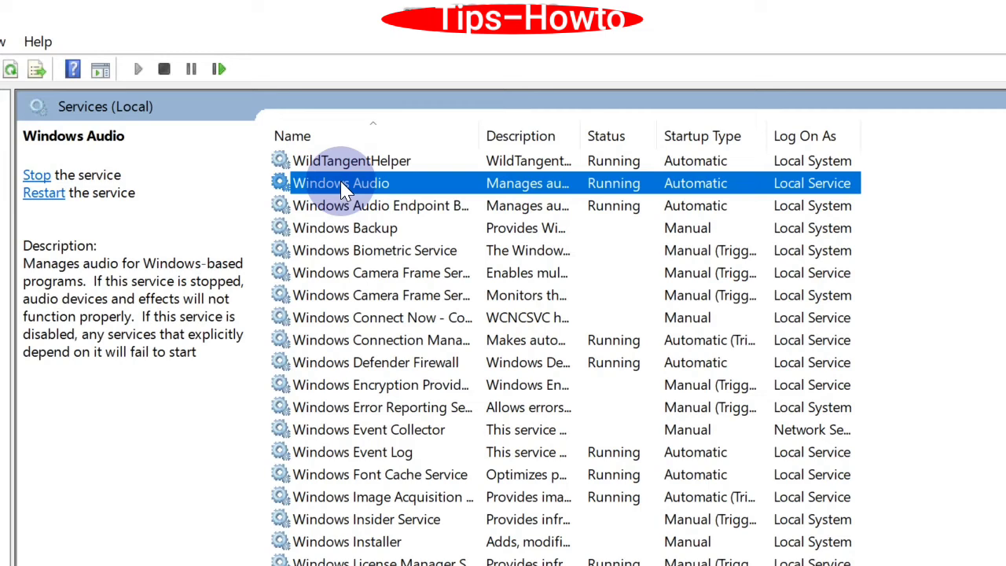
right_click(344, 191)
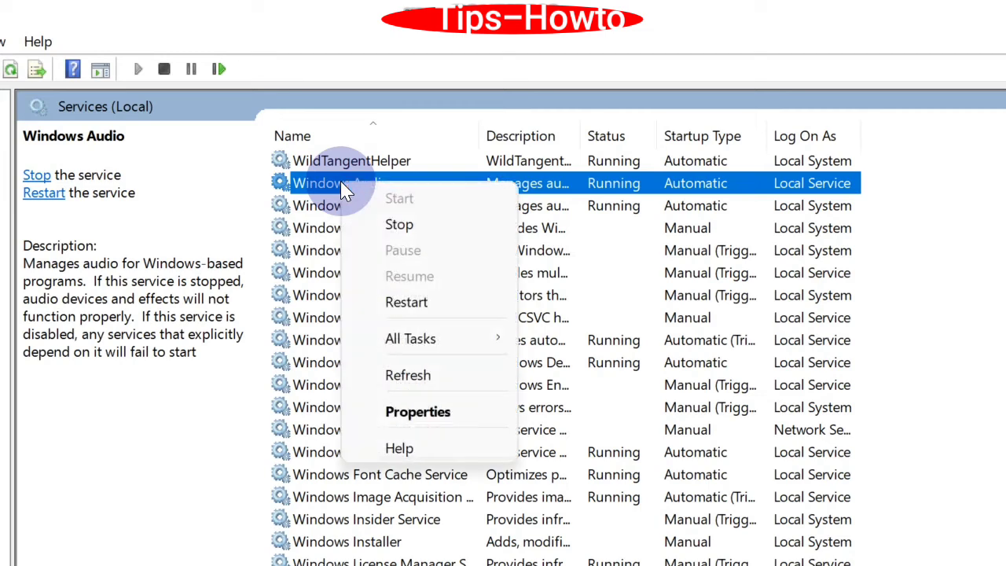
click(394, 412)
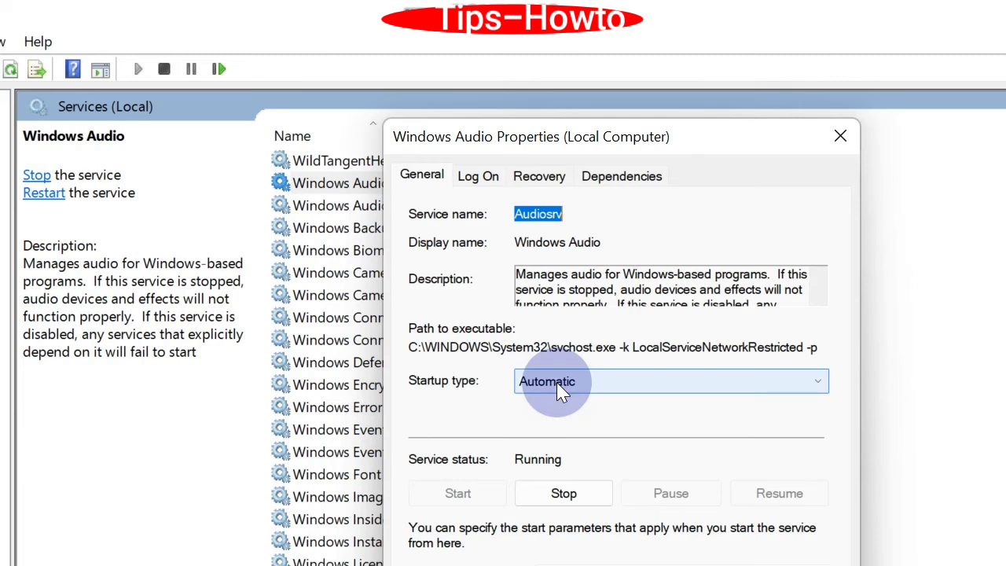
click(557, 382)
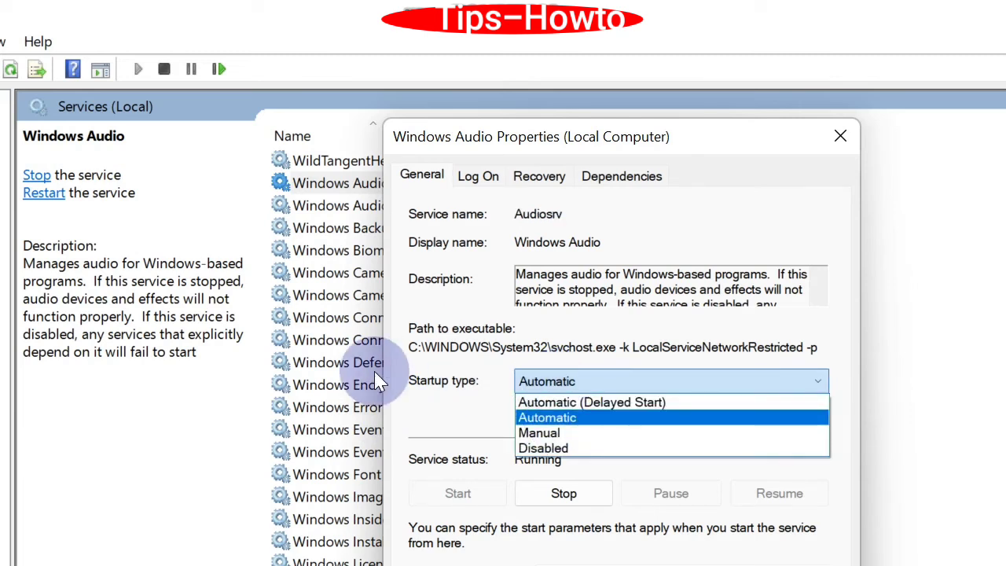
click(559, 419)
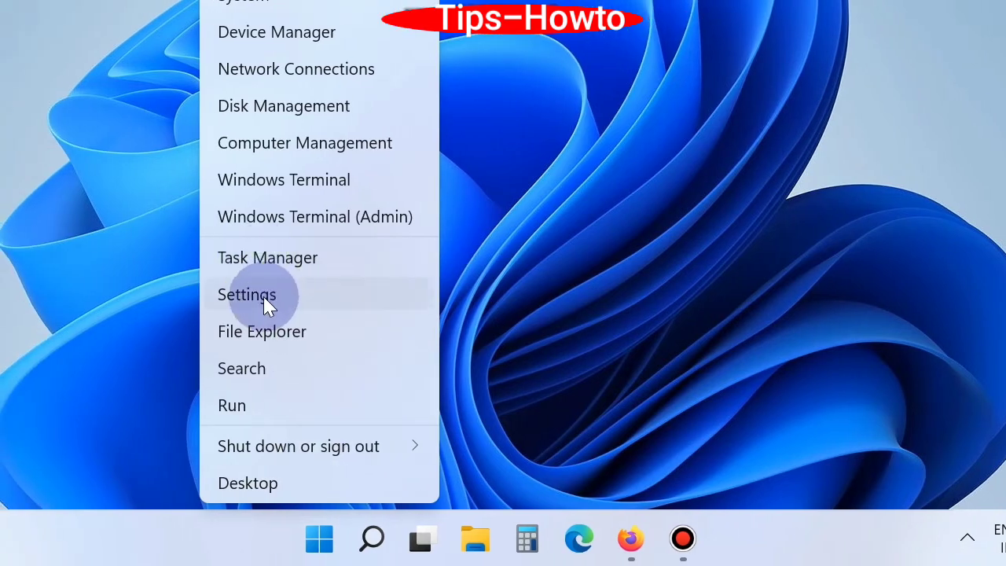
Open Settings and browse Windows Update > Update history down to Related settings.
click(263, 296)
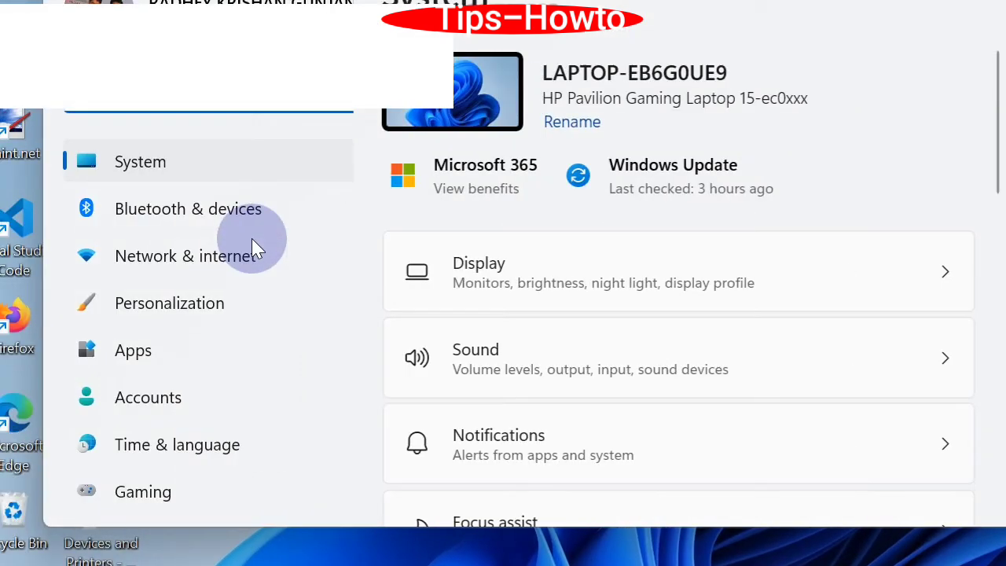
scroll(202, 435, down, 3)
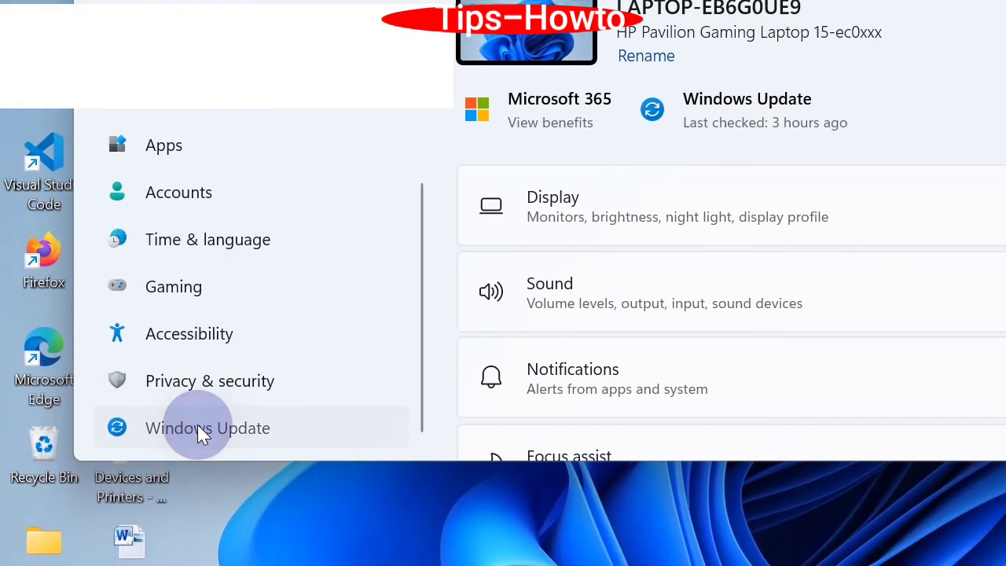
click(197, 479)
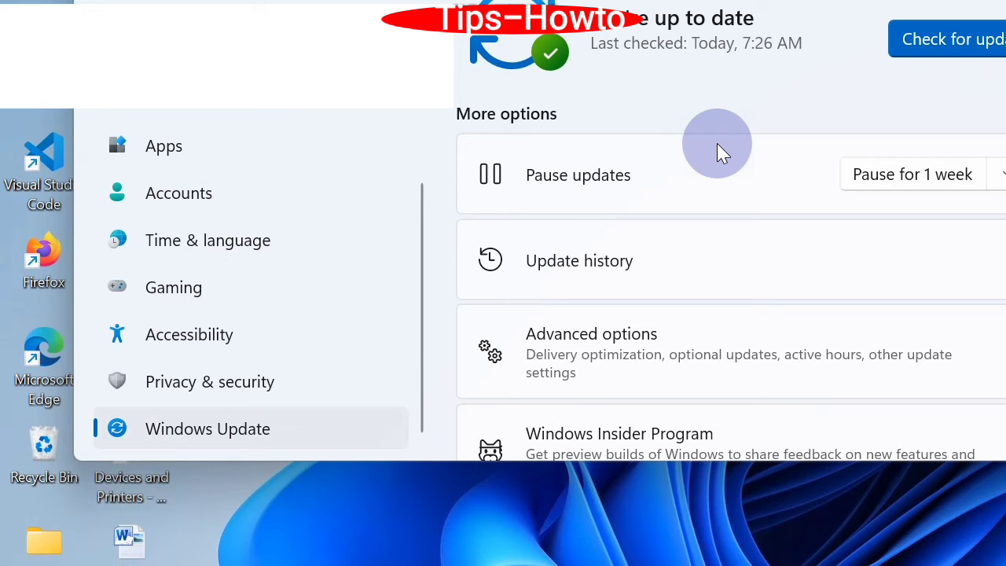
click(607, 270)
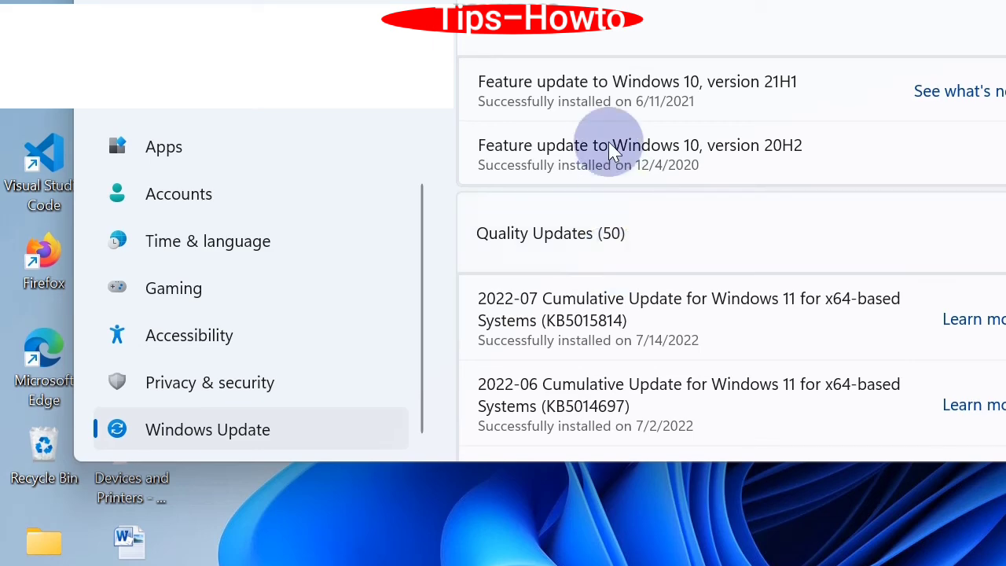
scroll(602, 377, down, 15)
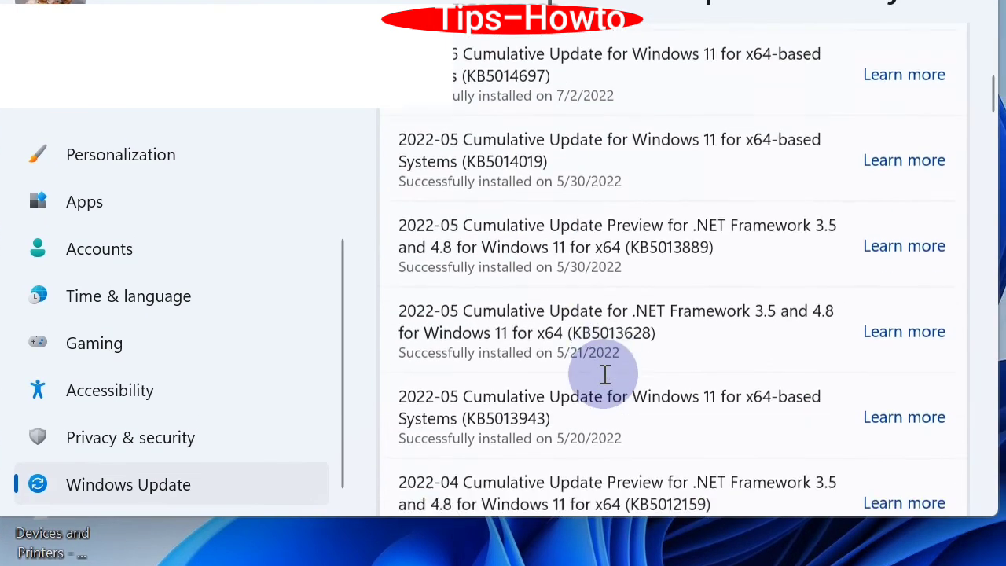
scroll(603, 375, down, 20)
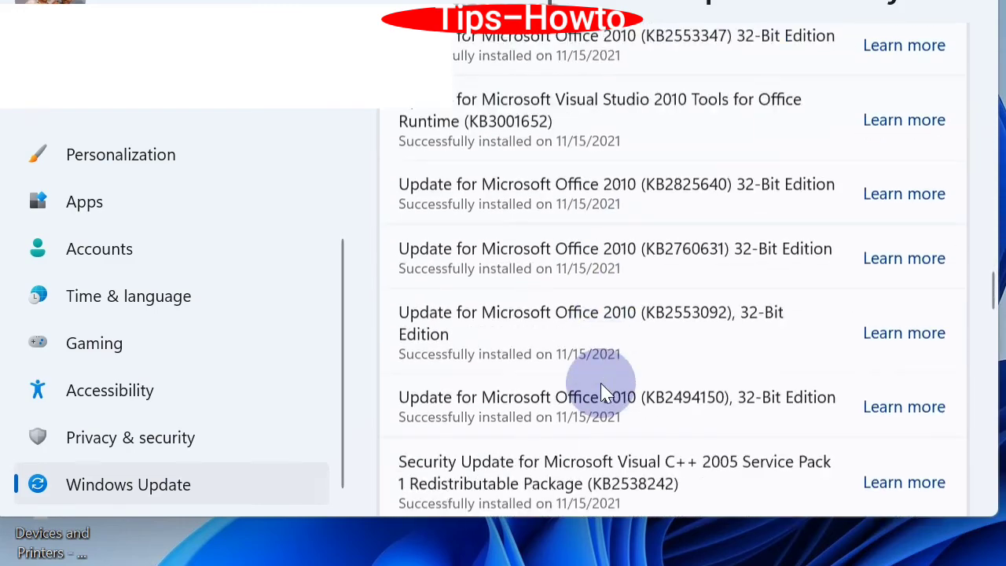
scroll(602, 384, down, 10)
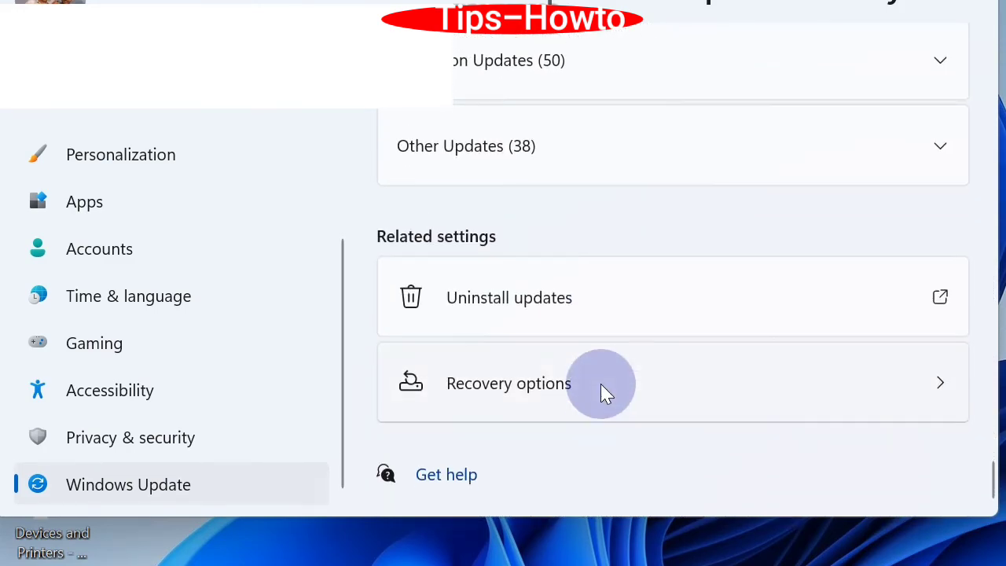
scroll(600, 384, up, 2)
scroll(602, 391, up, 1)
scroll(602, 391, down, 3)
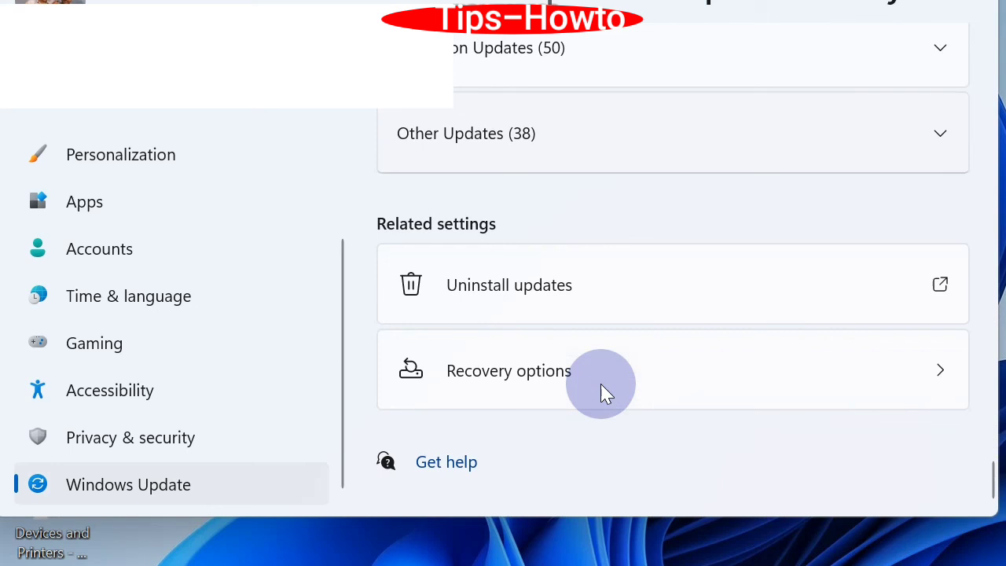
Open Uninstall updates and select the first Microsoft Office Professional Plus 2010 update.
click(560, 286)
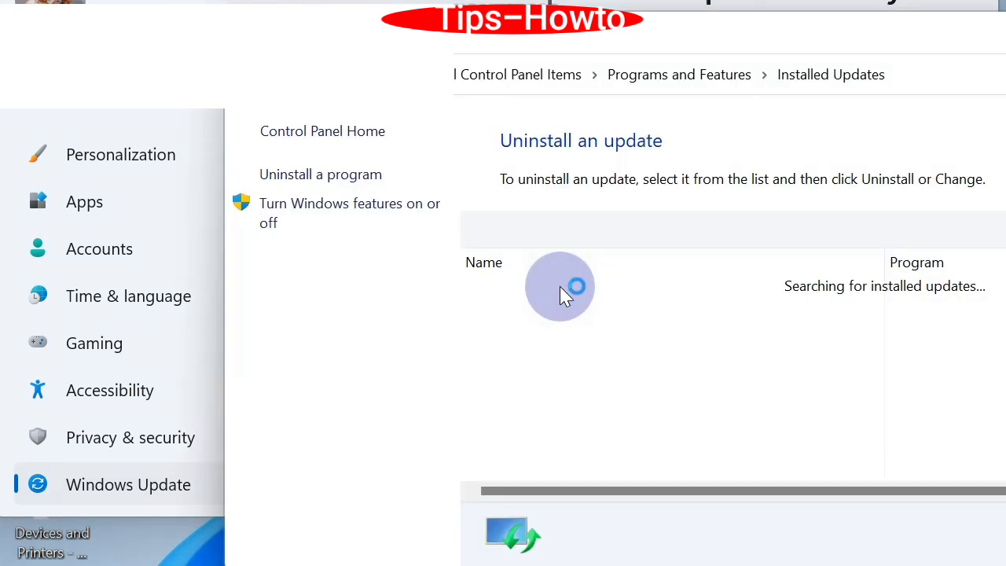
click(670, 310)
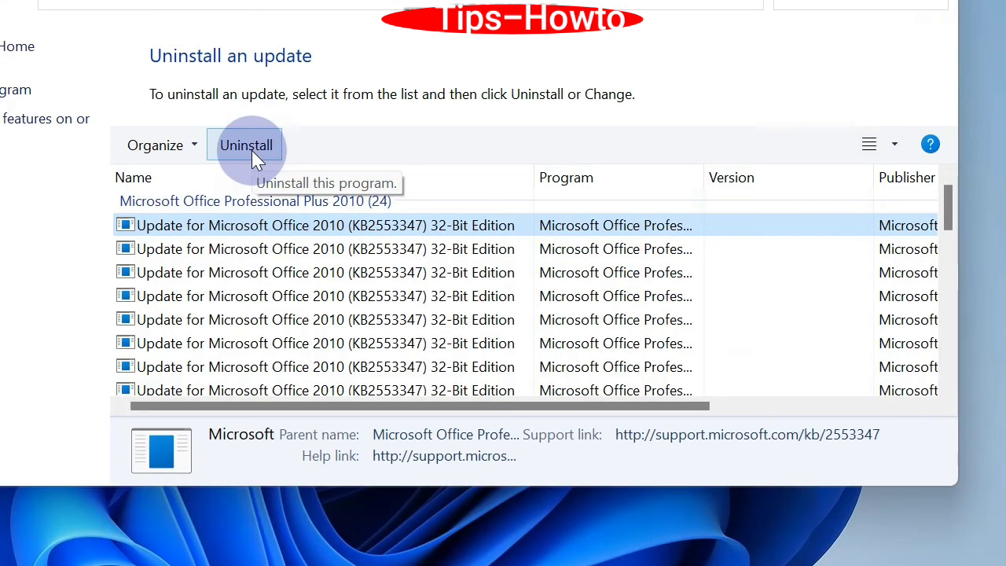